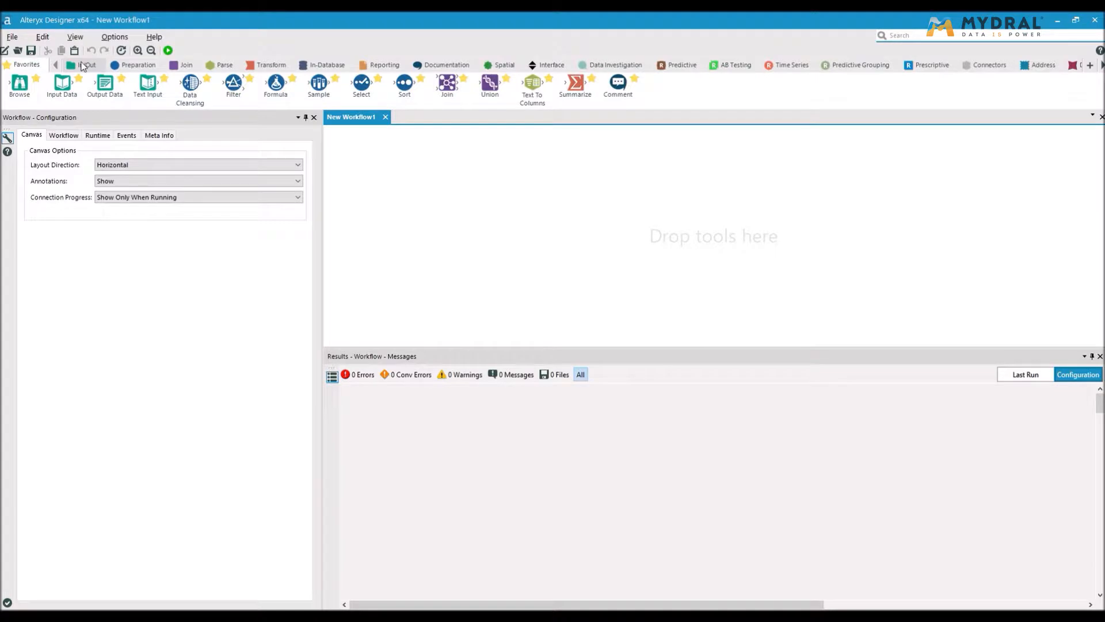
left_click(120, 68)
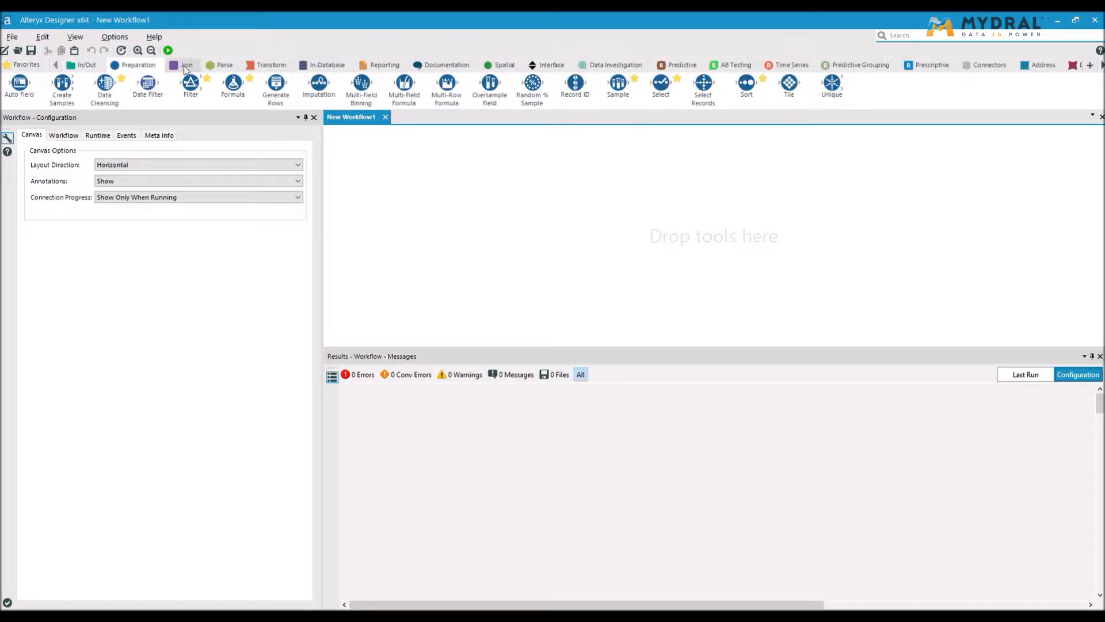
left_click(186, 66)
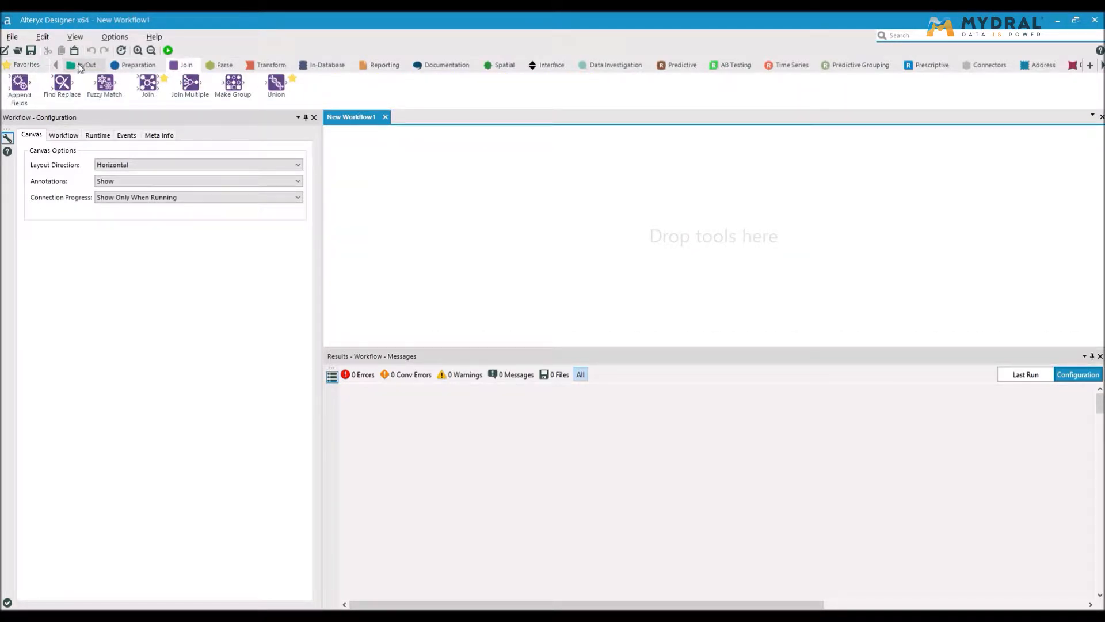
Step: Place an Input Data tool on the empty workflow canvas
left_click(85, 68)
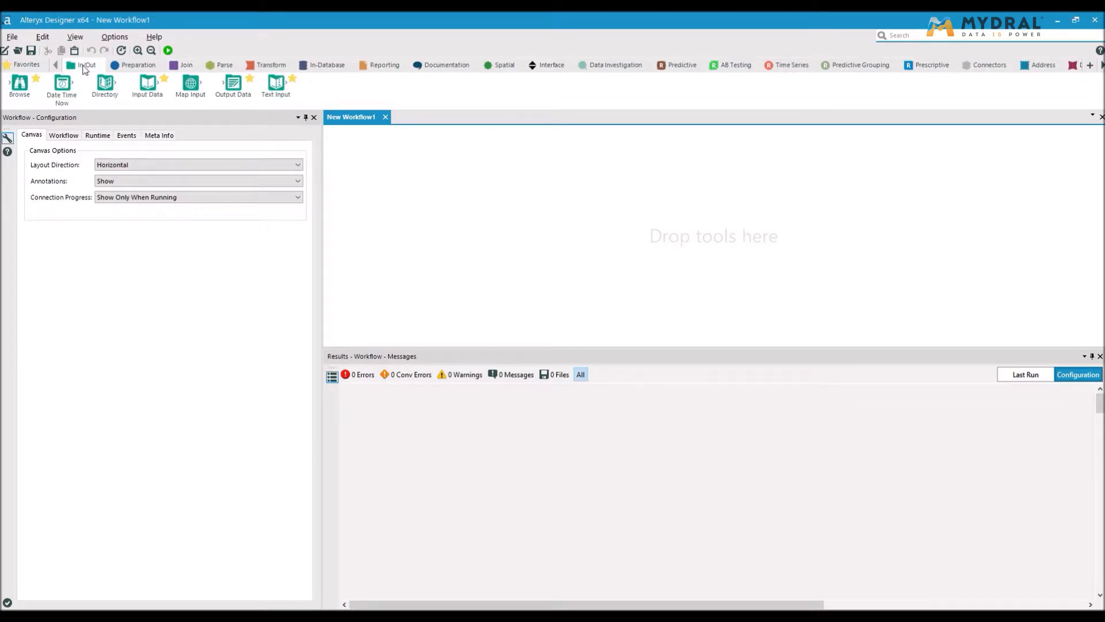
left_click_drag(144, 92, 137, 99)
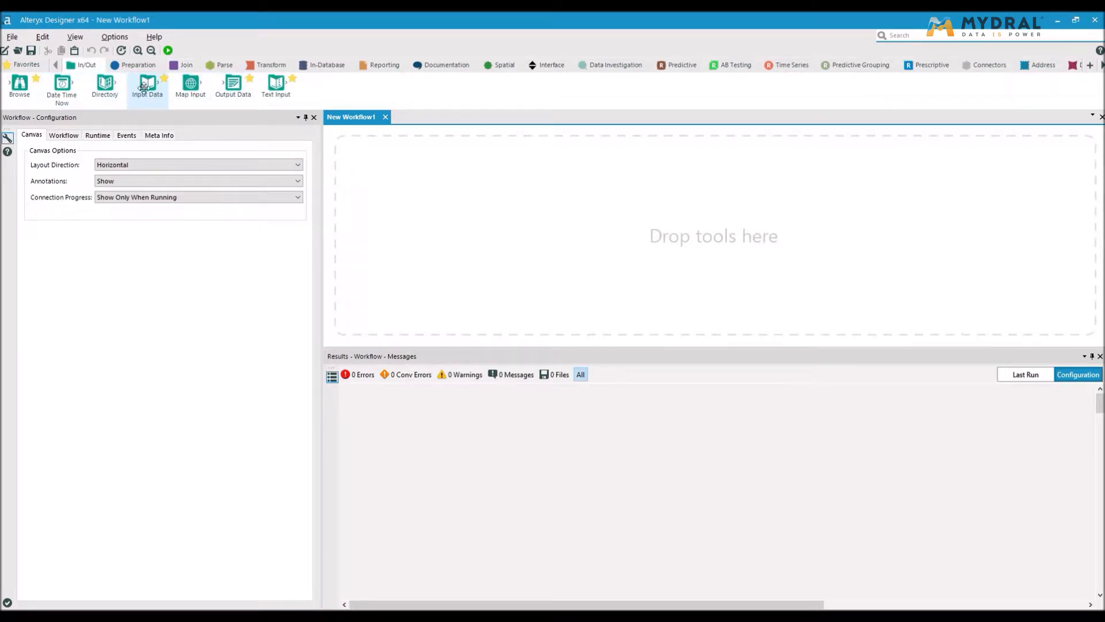
left_click_drag(148, 81, 387, 176)
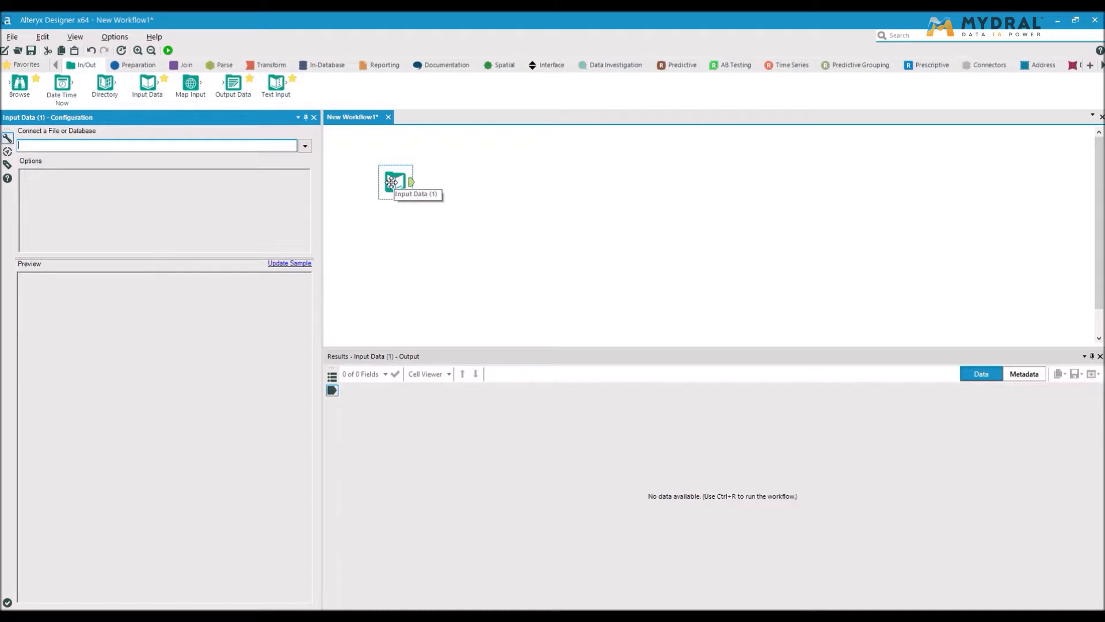
Step: Connect the Input Data tool to the SportUp-Data Excel file, using its Commande$ sheet
left_click(305, 148)
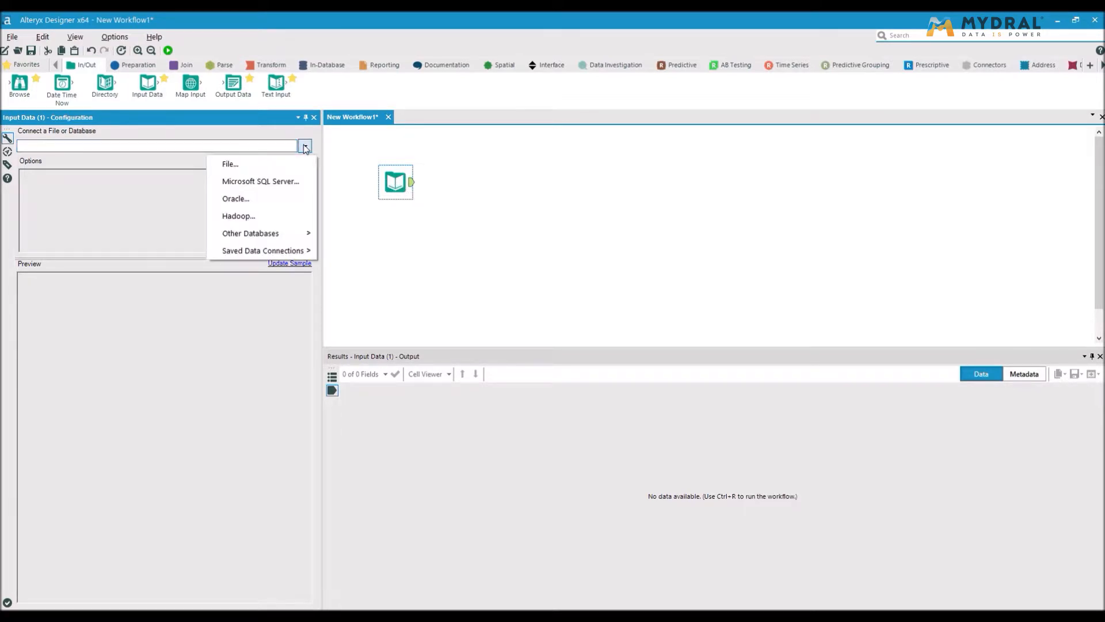
left_click(266, 171)
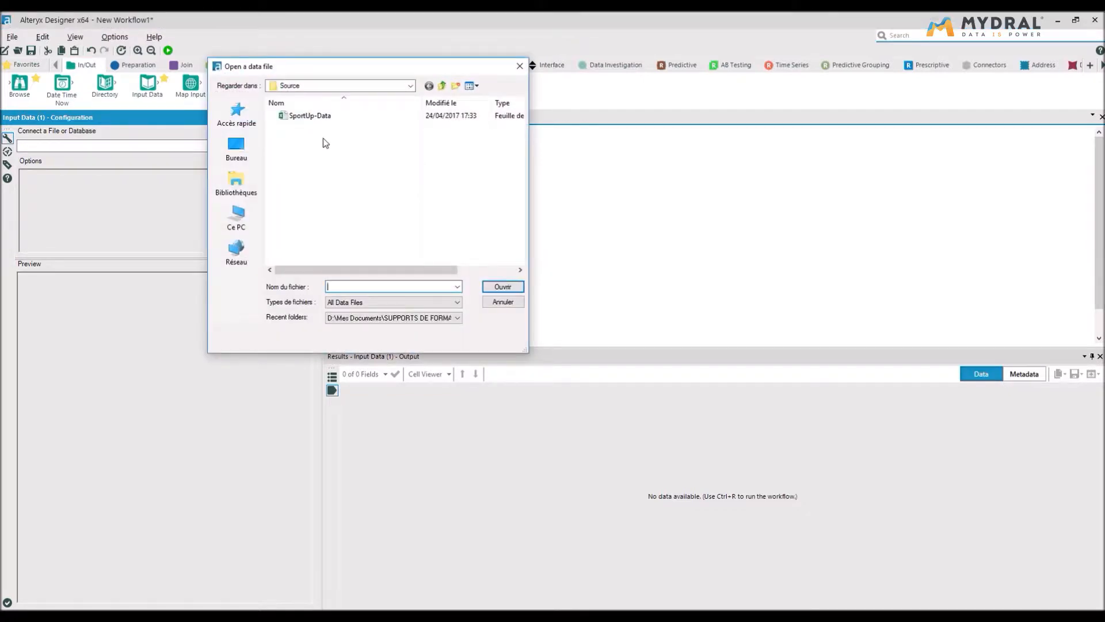
double_click(316, 116)
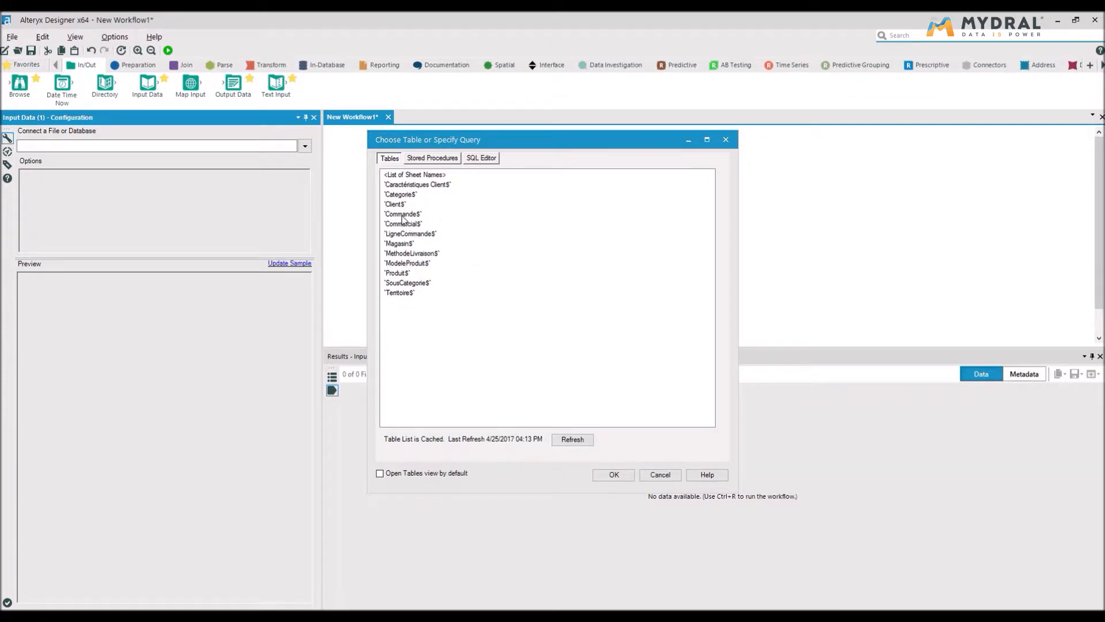
left_click(402, 216)
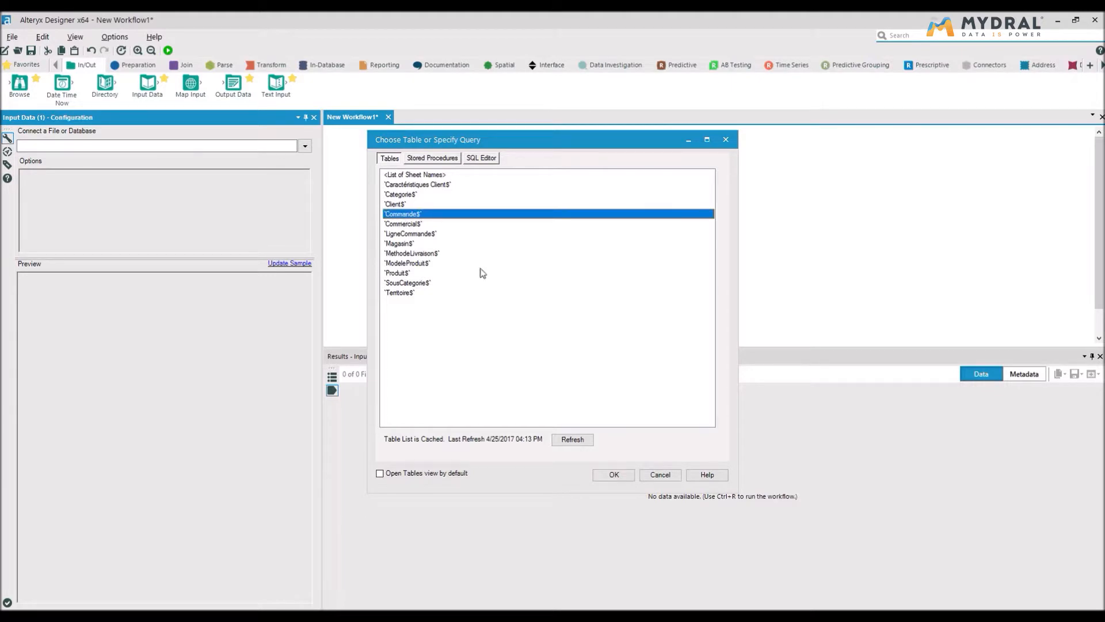
left_click(614, 475)
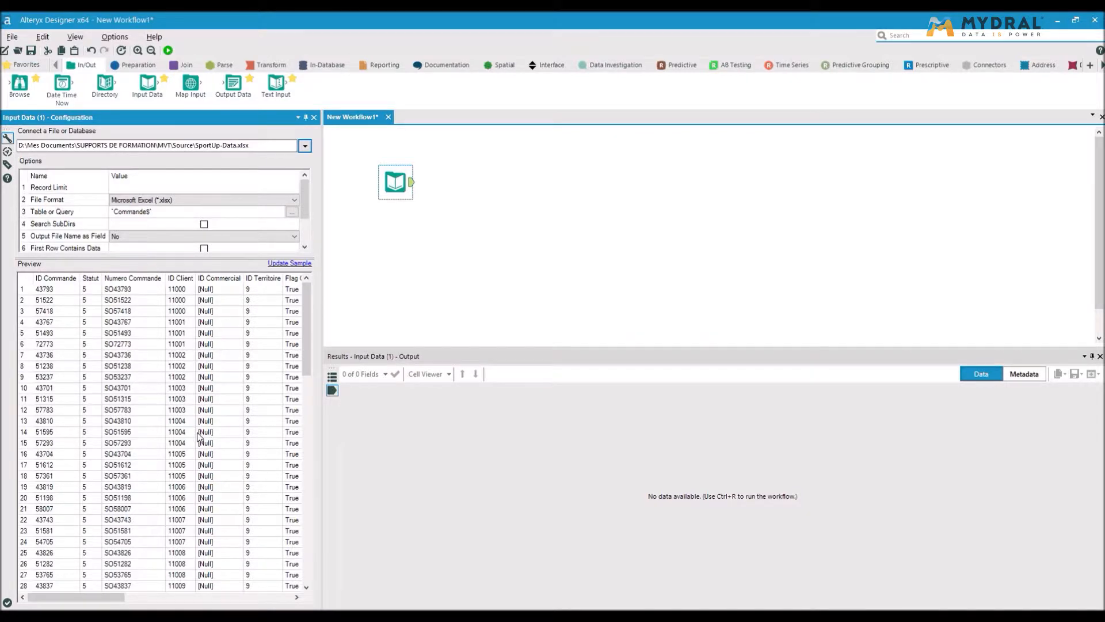
Step: Run the workflow and review the order records across all output columns
left_click(168, 51)
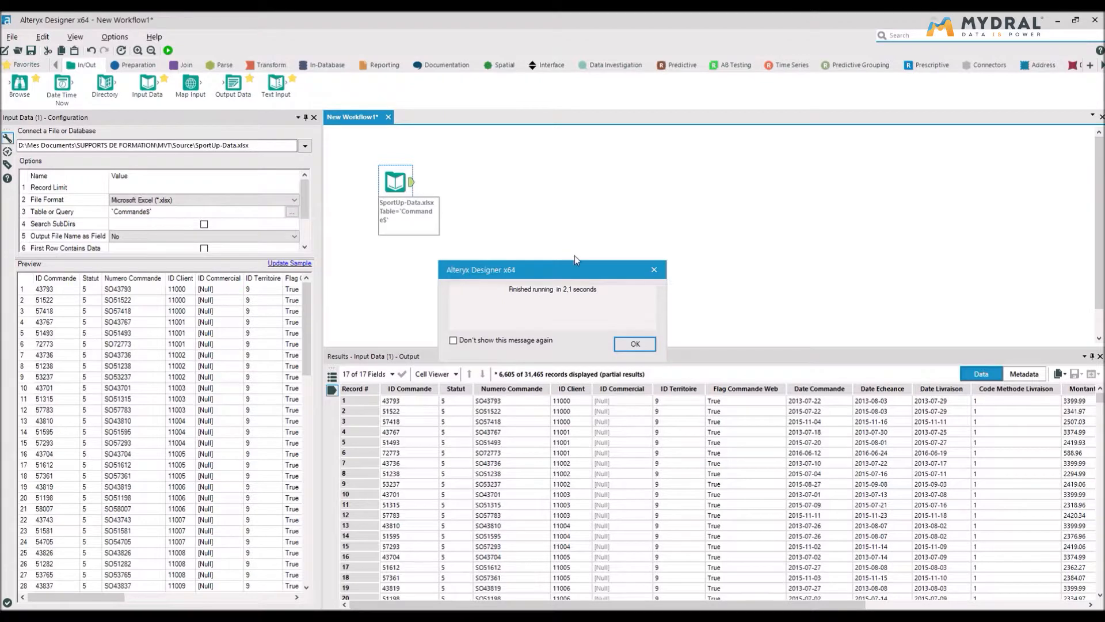
left_click(635, 343)
left_click(396, 474)
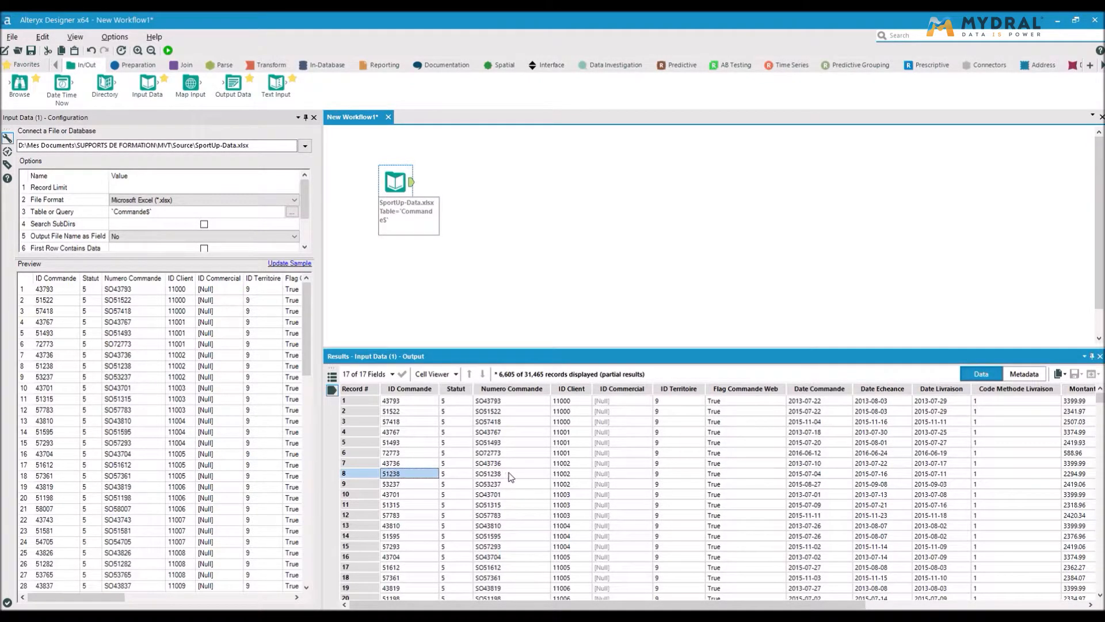
scroll(509, 475, "right", 5)
scroll(509, 475, "right", 1)
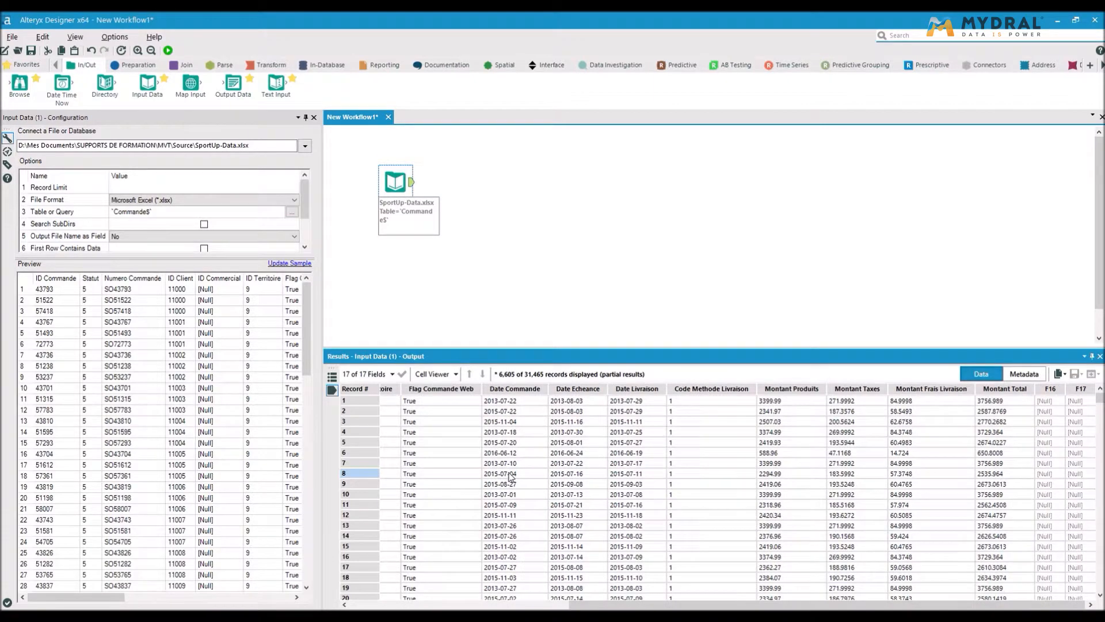
scroll(510, 475, "left", 6)
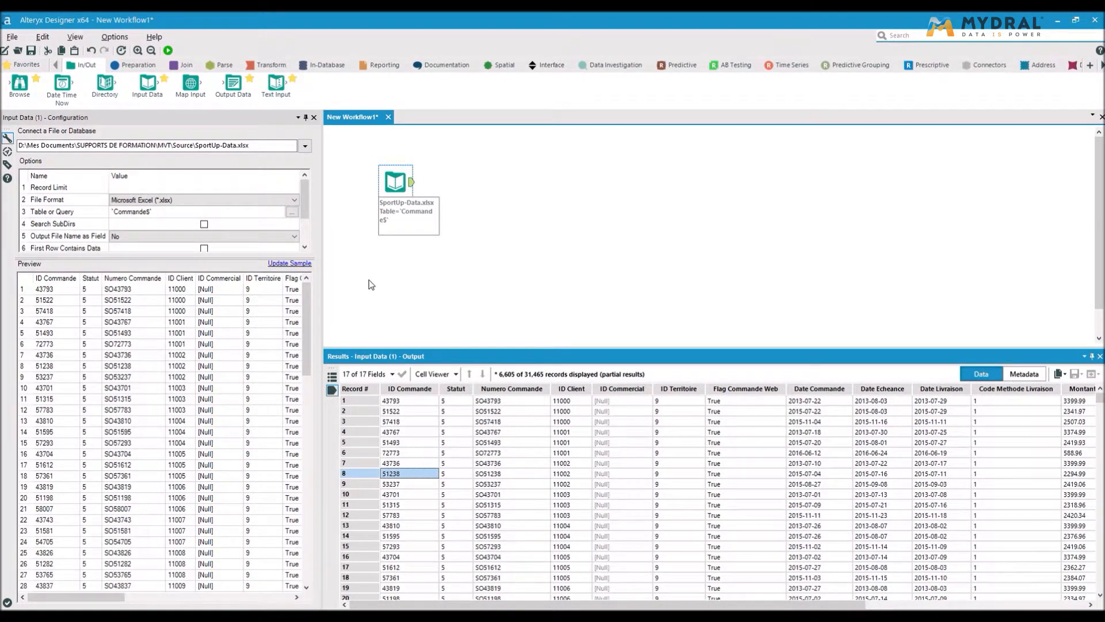
Step: Switch the Input Data tool to the LigneCommande$ sheet and refresh its preview sample
left_click(291, 212)
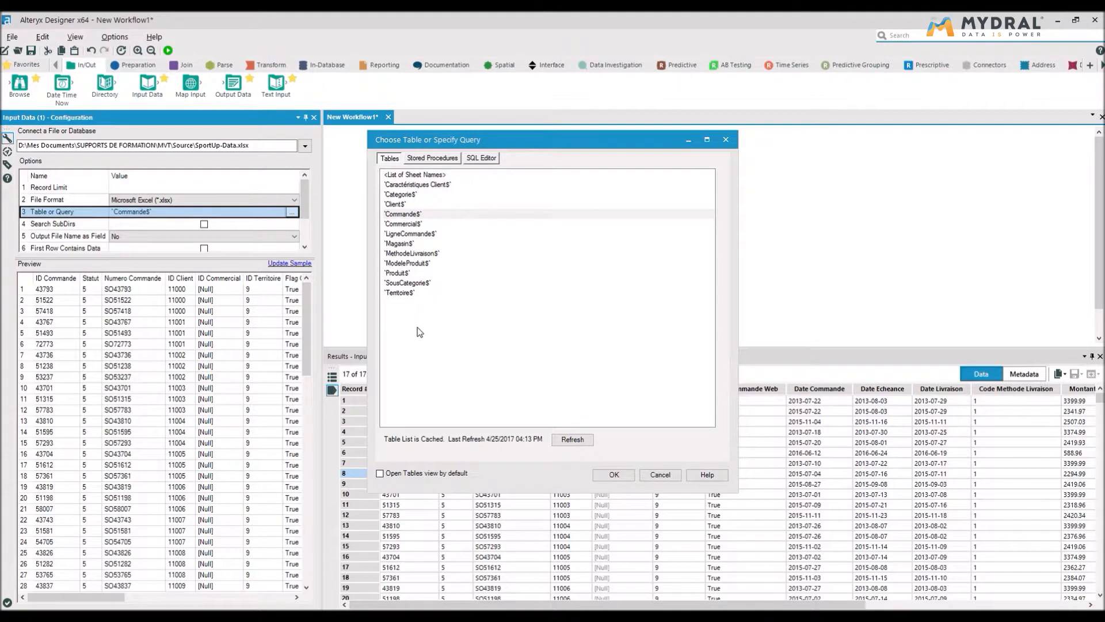
left_click(422, 235)
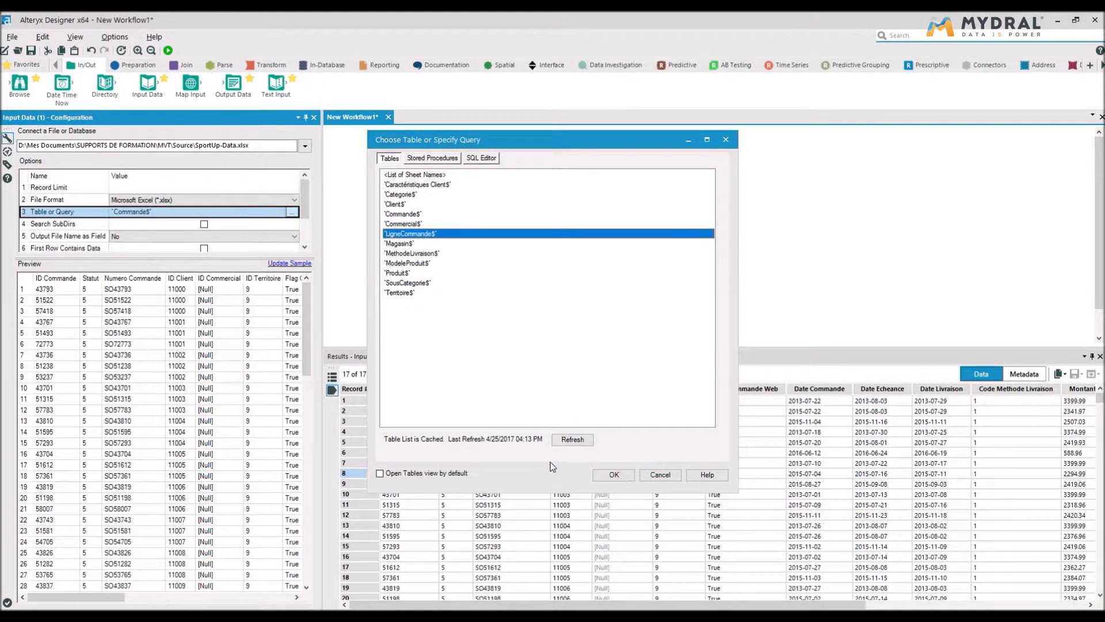
left_click(612, 475)
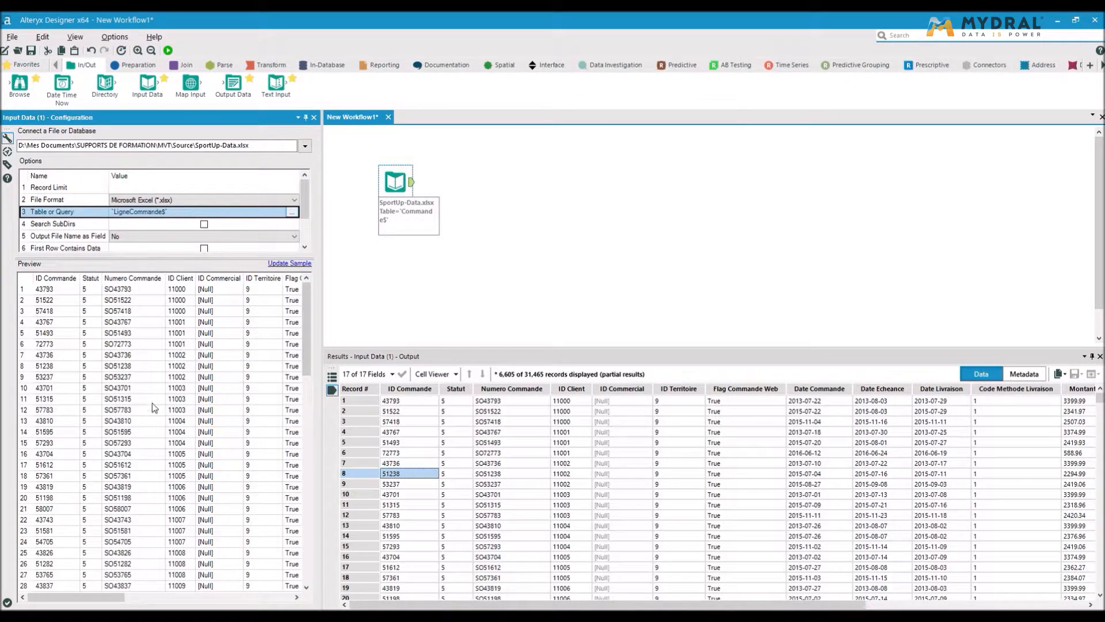
left_click(293, 266)
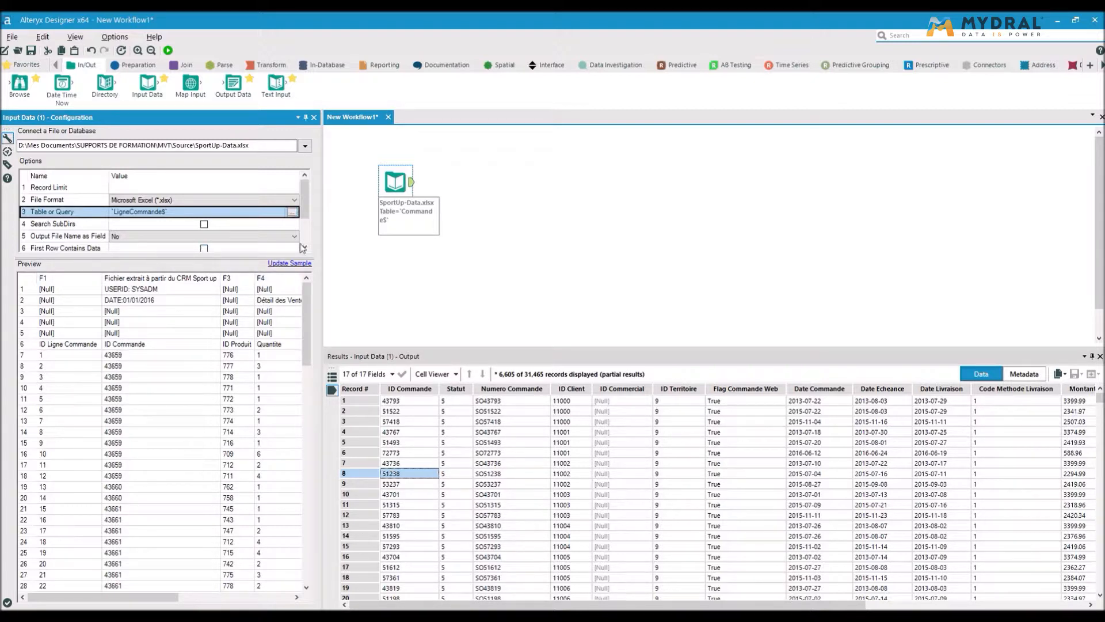
Step: Set the data import to start on line 7 and run the workflow
scroll(306, 195, "down", 1)
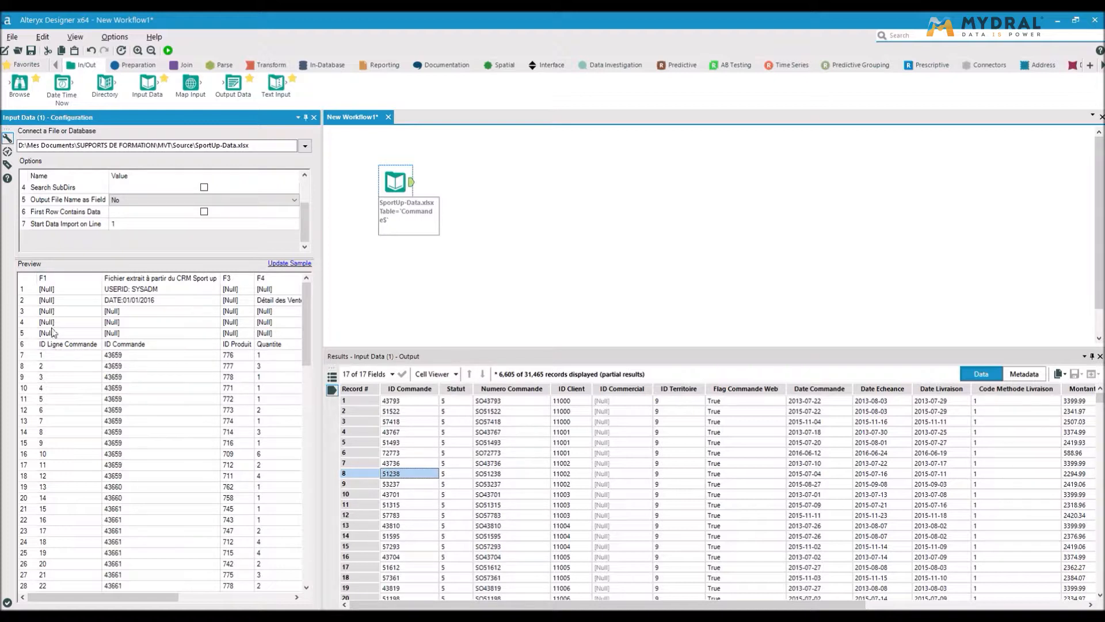
left_click(124, 225)
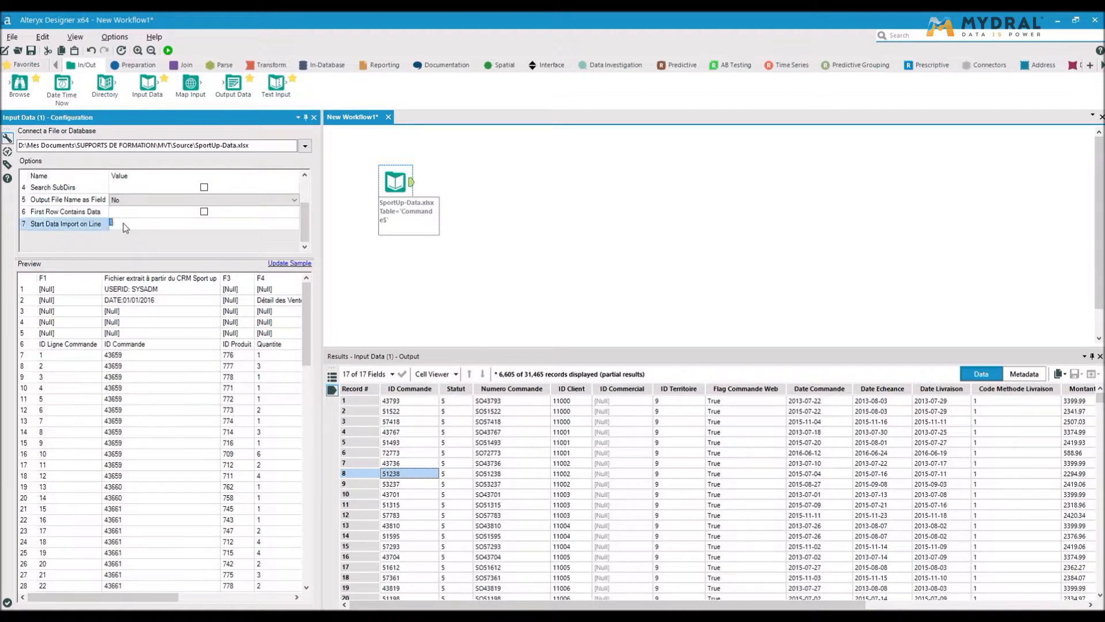
left_click(167, 50)
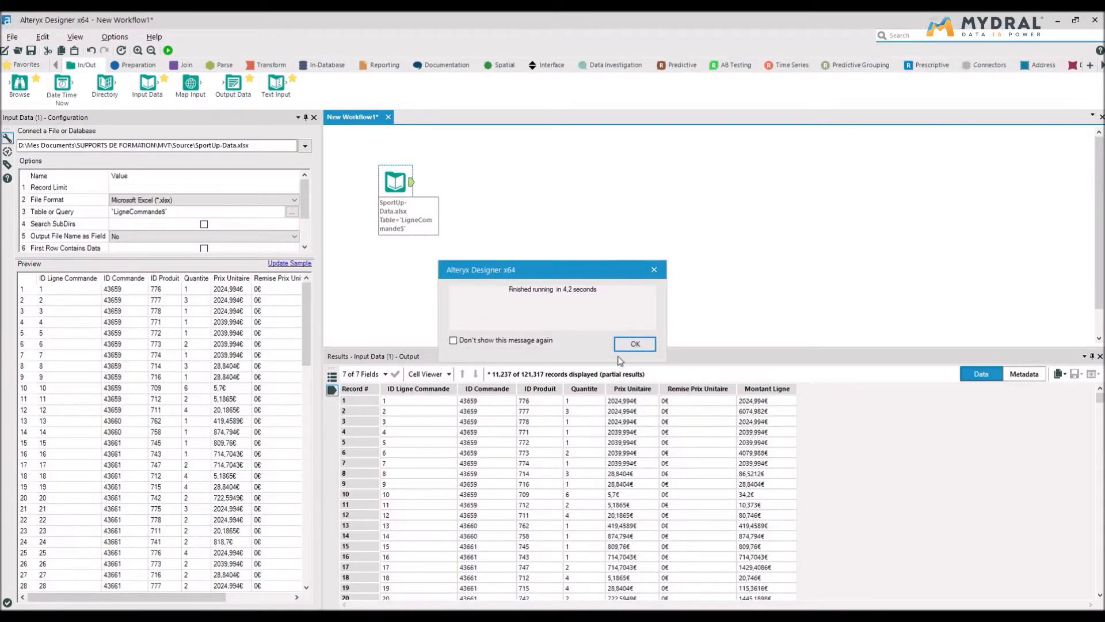
left_click(631, 344)
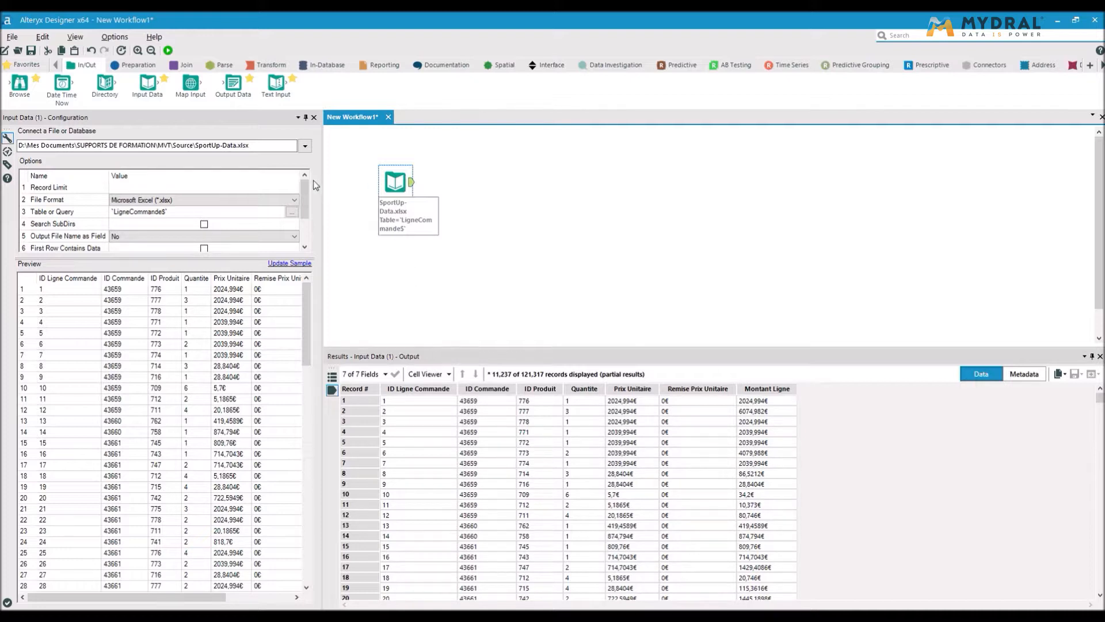
Step: Enable the First Row Contains Data option for the Input Data tool and rerun the workflow
left_click_drag(304, 180, 303, 231)
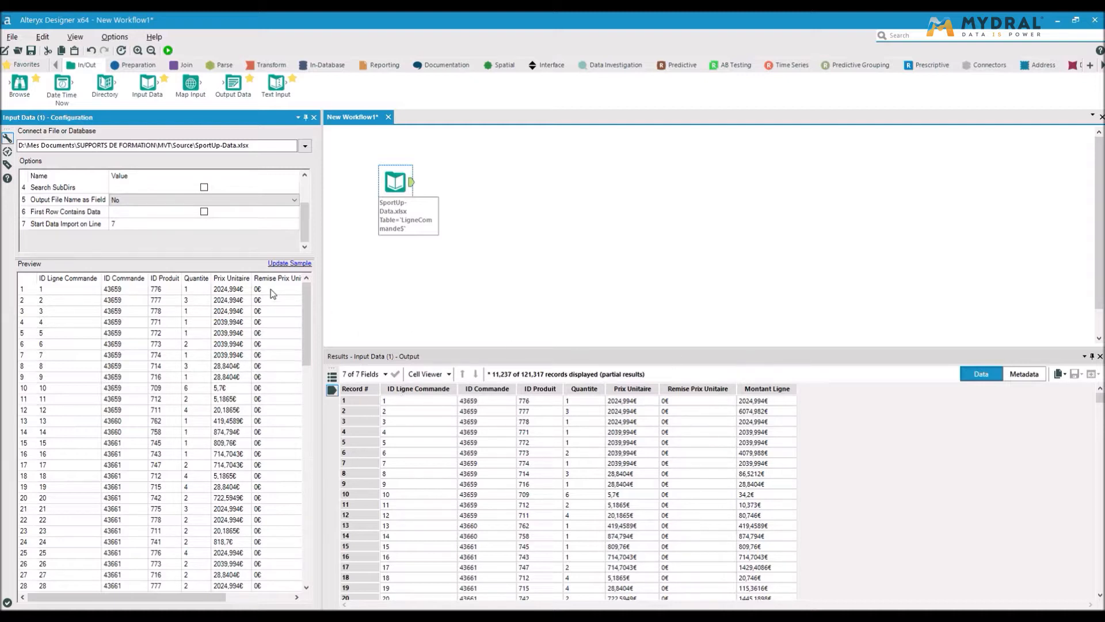
left_click(412, 392)
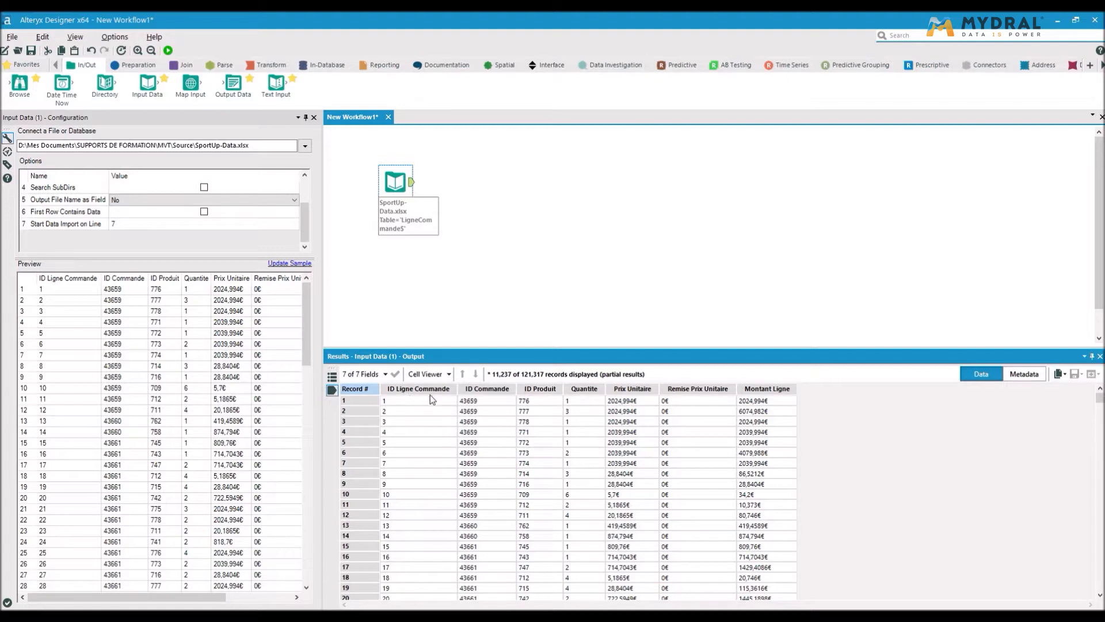
left_click(203, 212)
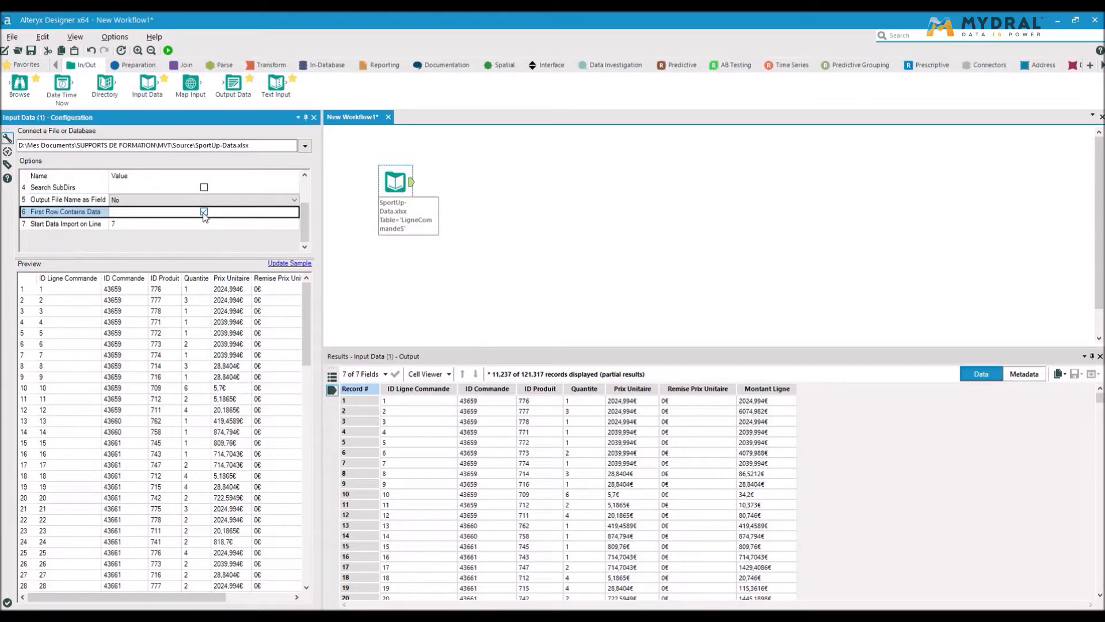
left_click(168, 51)
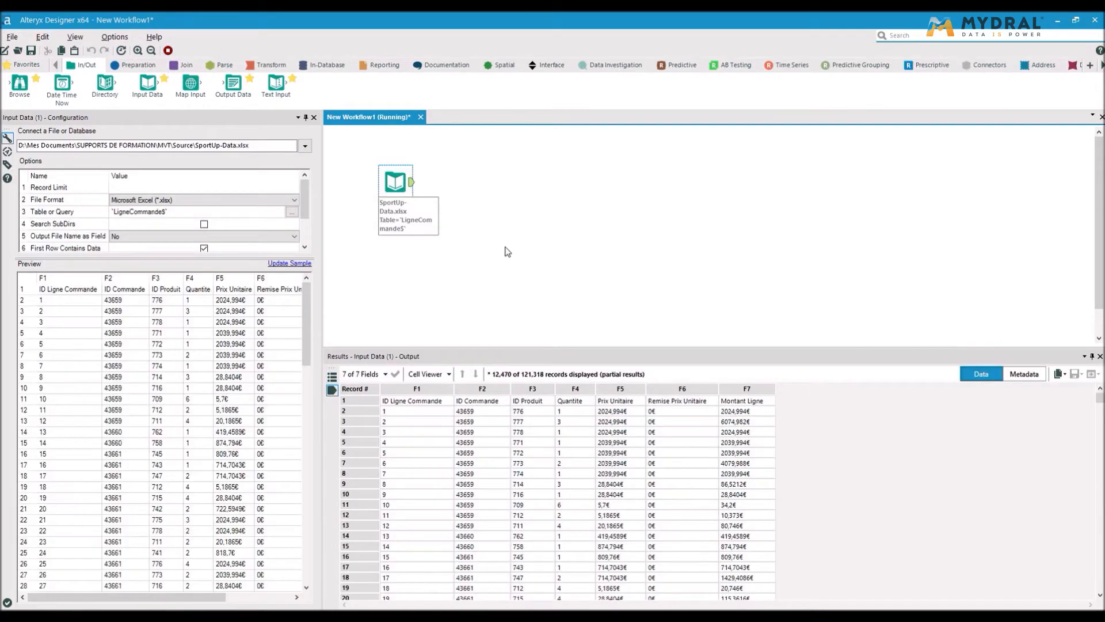
left_click(628, 345)
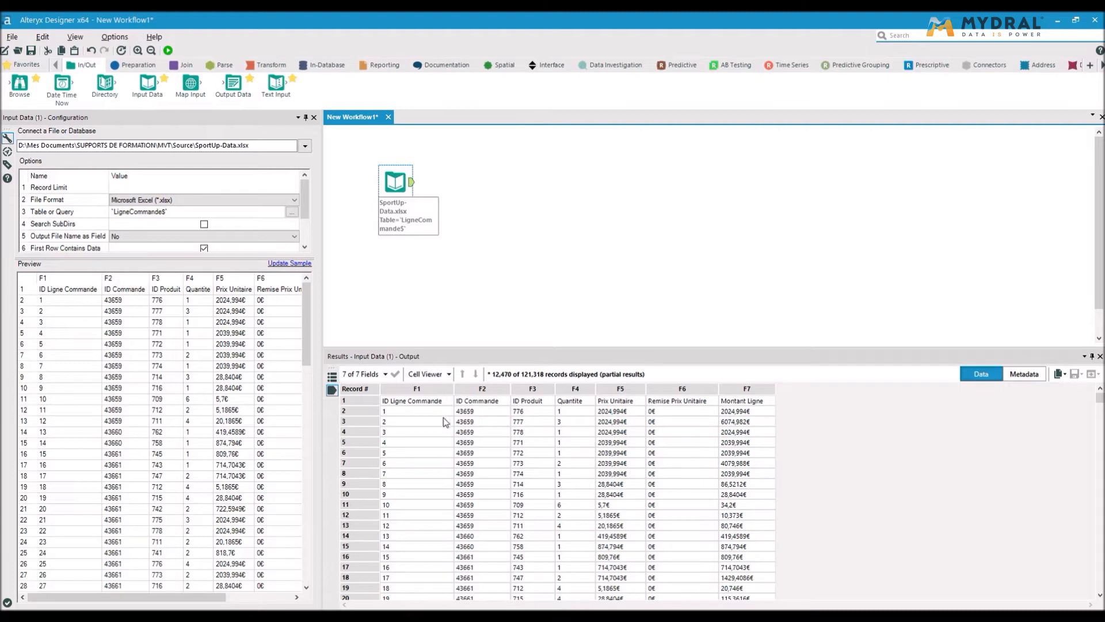
Step: Examine the first records of the output to see how the header row is treated
left_click(410, 402)
left_click(475, 403)
right_click(524, 406)
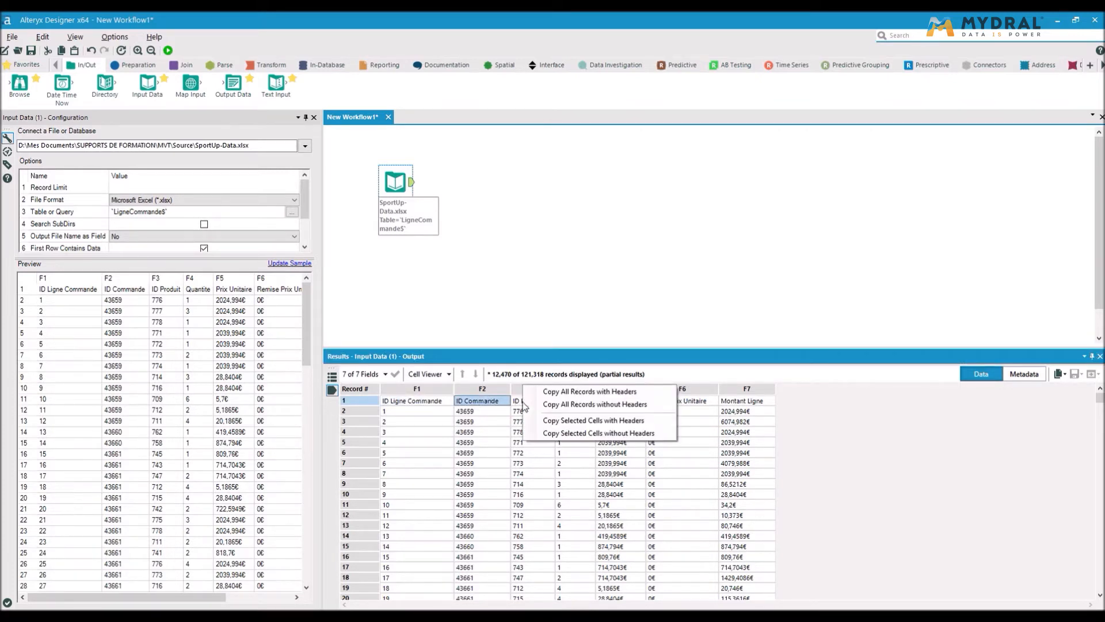
left_click(468, 412)
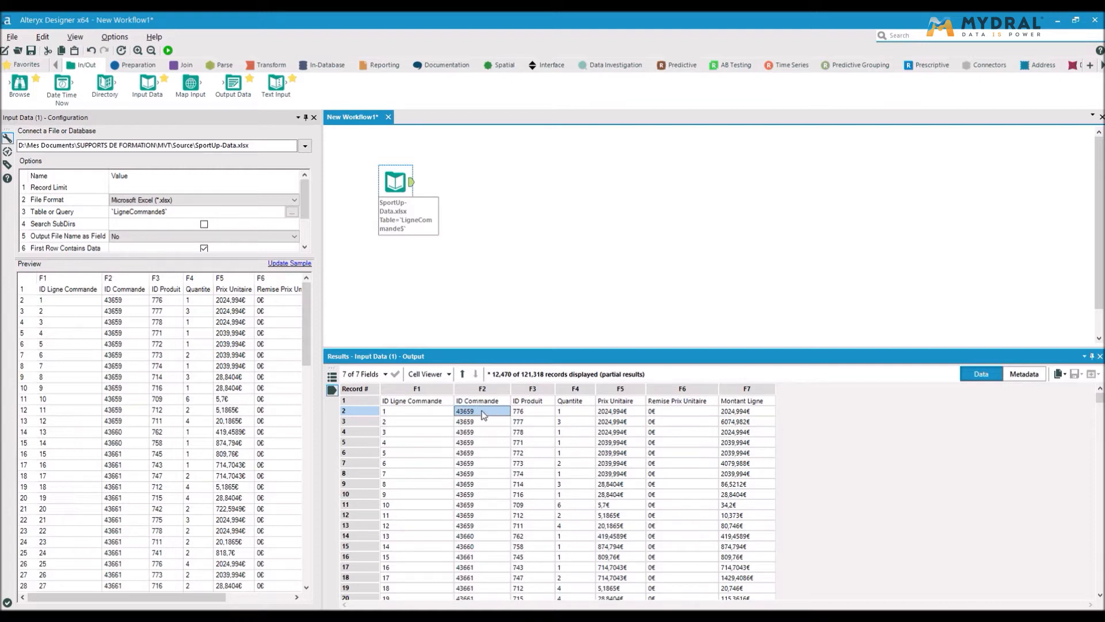
left_click(498, 249)
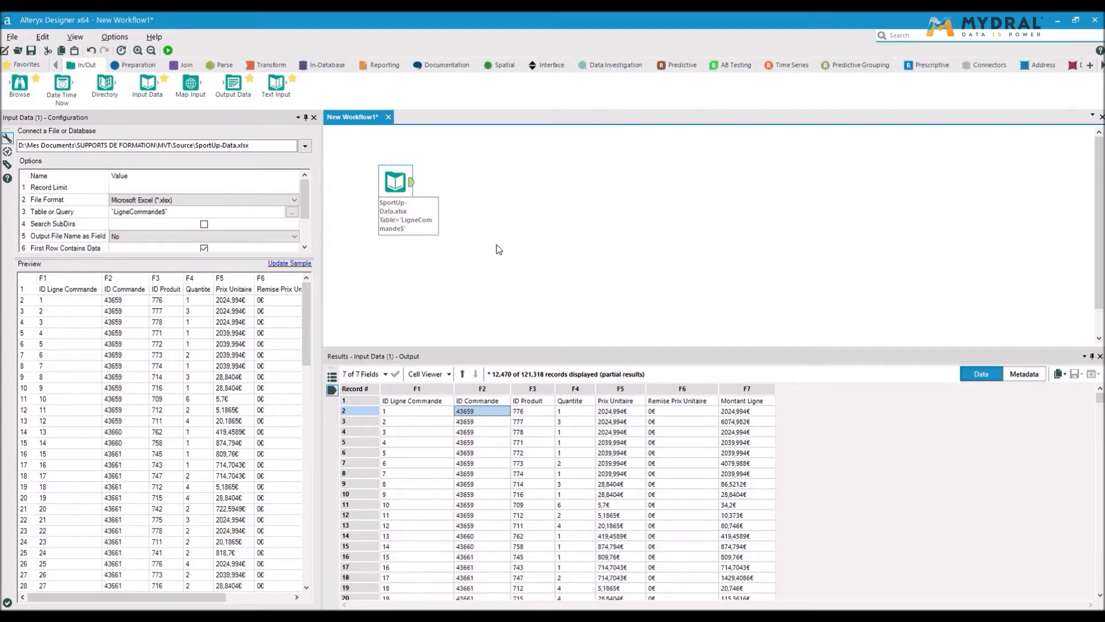